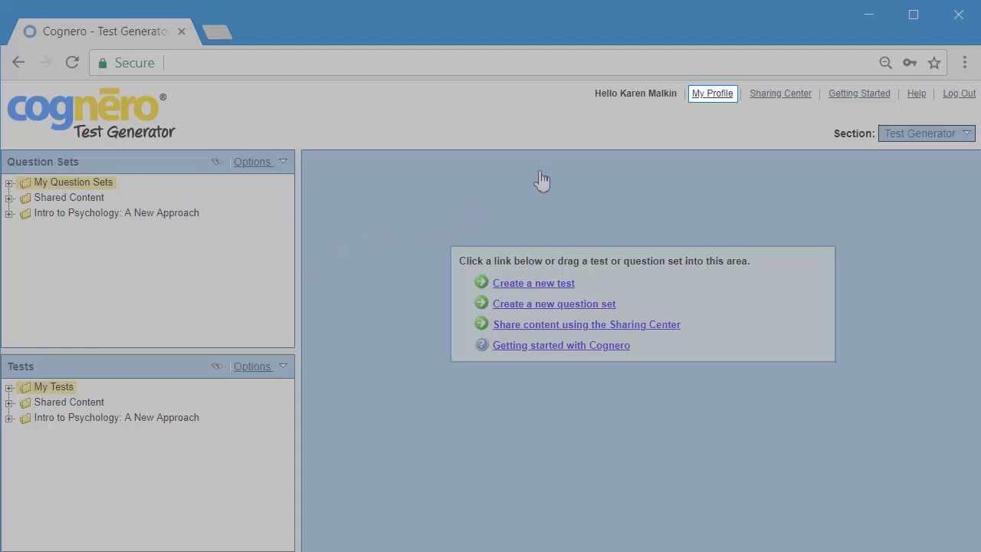
- Open the profile's Access settings and the Manage Access list of school colleagues
{"action": "left_click", "coordinate": [727, 99]}
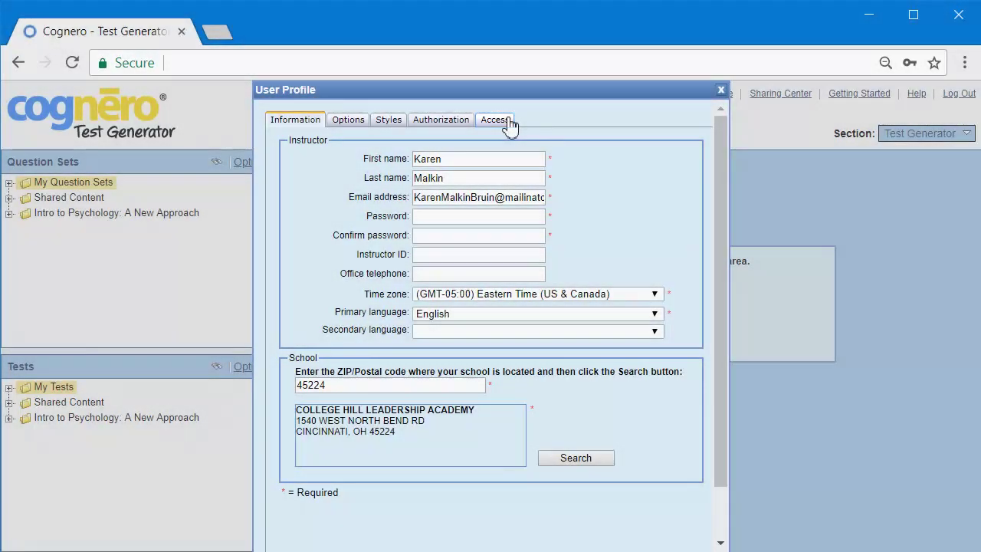
{"action": "left_click", "coordinate": [507, 122]}
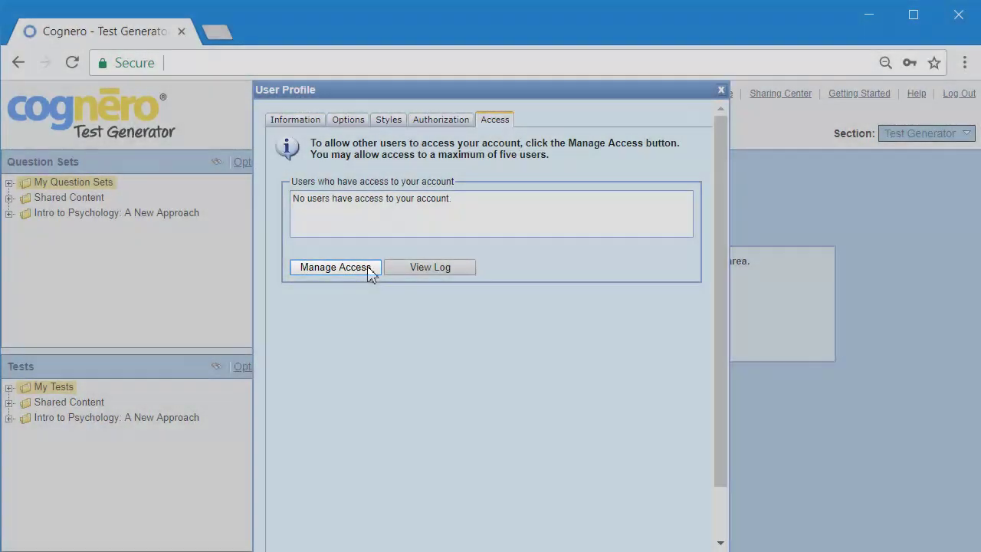
{"action": "left_click", "coordinate": [369, 271]}
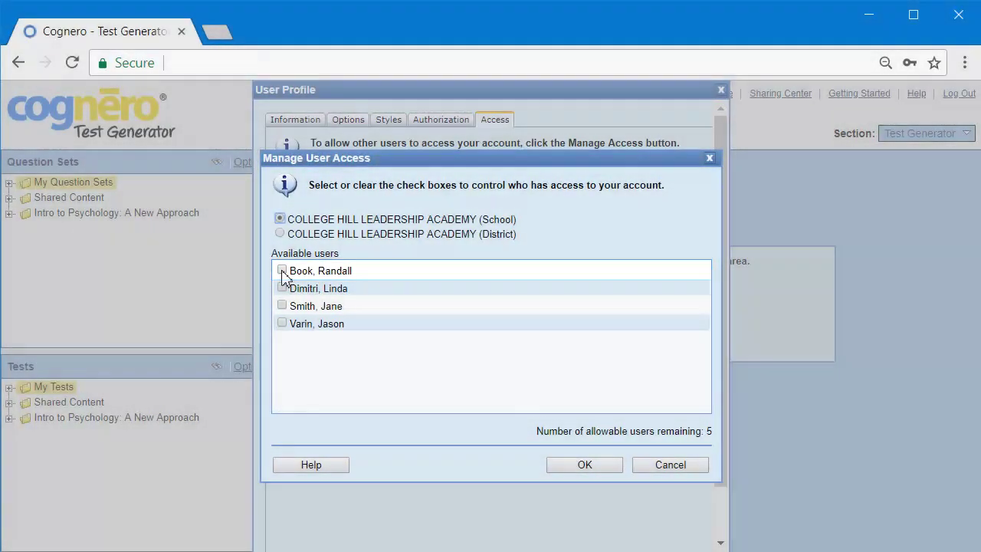
- Grant the first listed colleague account access, acknowledging the terms in Confirm Access
{"action": "left_click", "coordinate": [282, 271]}
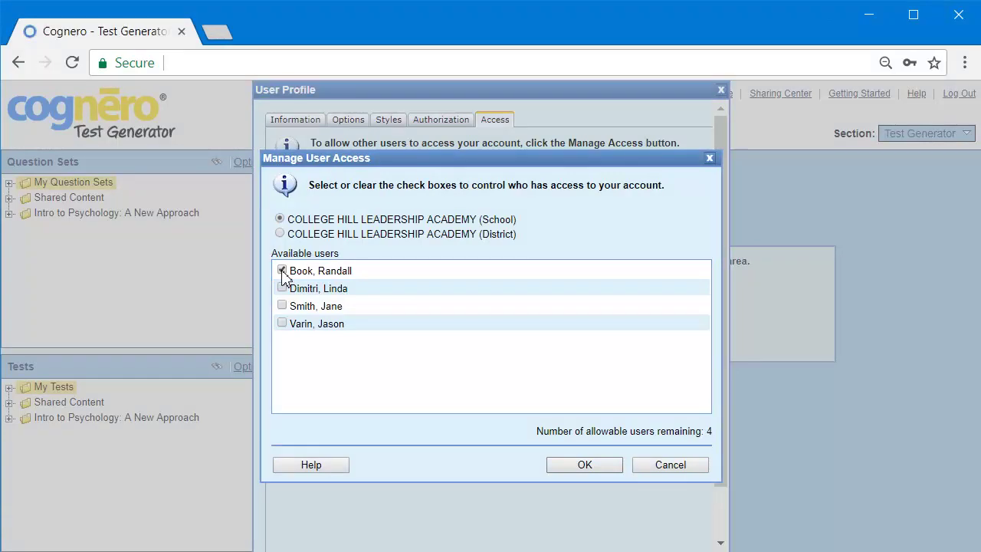
{"action": "left_click", "coordinate": [584, 465]}
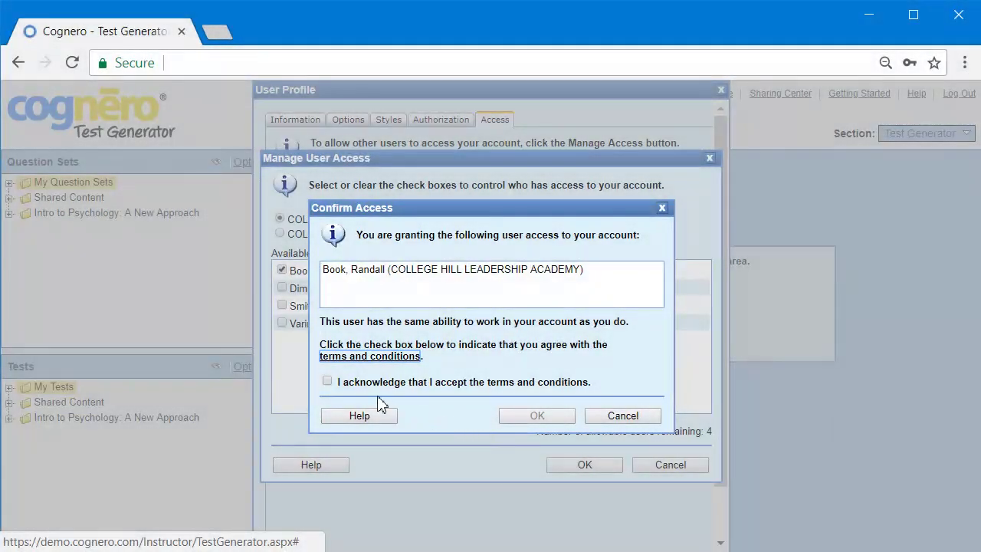
{"action": "left_click", "coordinate": [328, 383]}
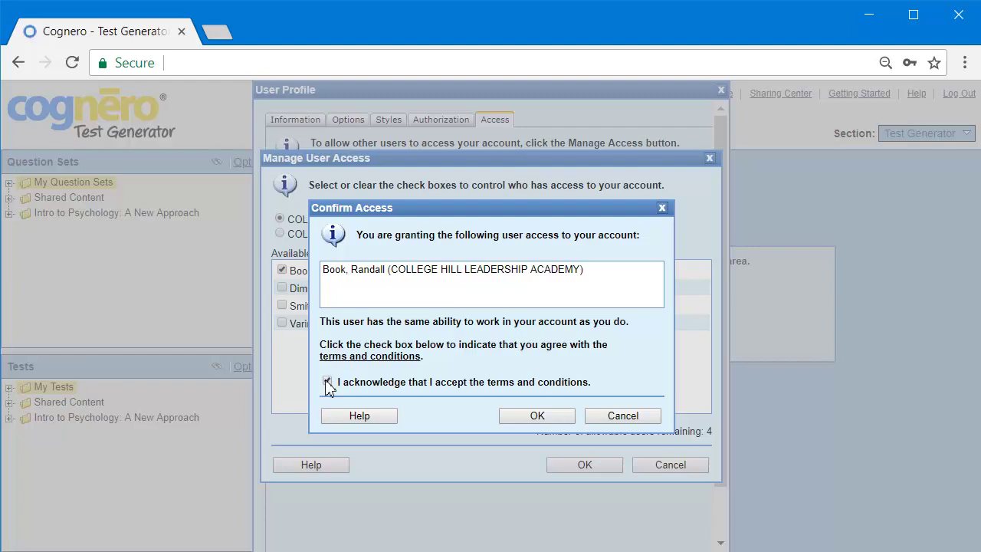
{"action": "left_click", "coordinate": [552, 416]}
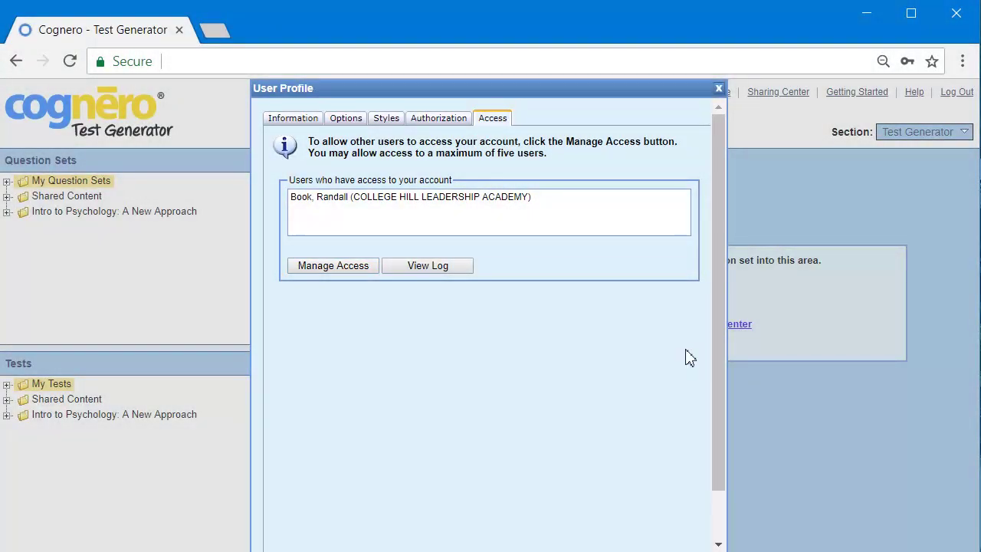
- Scroll through the User Profile dialog and close it, keeping the access changes
{"action": "mouse_move", "coordinate": [721, 337]}
{"action": "left_mouse_down"}
{"action": "mouse_move", "coordinate": [724, 354]}
{"action": "mouse_move", "coordinate": [661, 436]}
{"action": "left_mouse_up"}
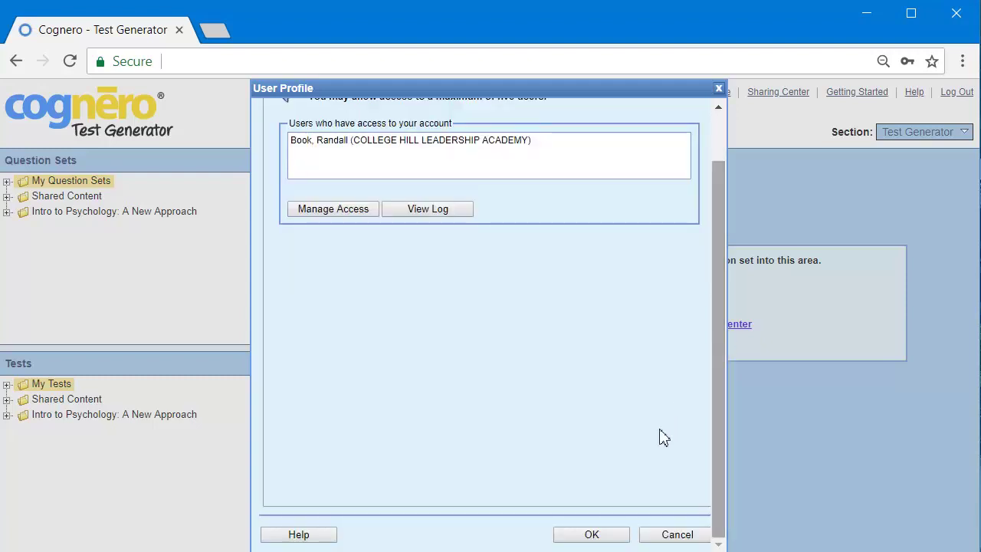
{"action": "left_click", "coordinate": [591, 535]}
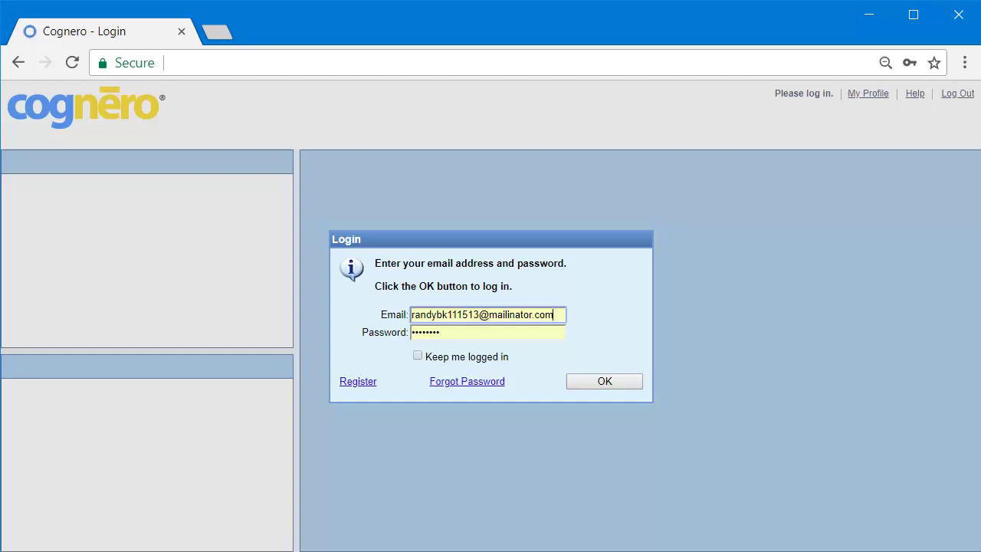
- Log in as the second user and switch into the original owner's shared account
{"action": "left_click", "coordinate": [627, 383]}
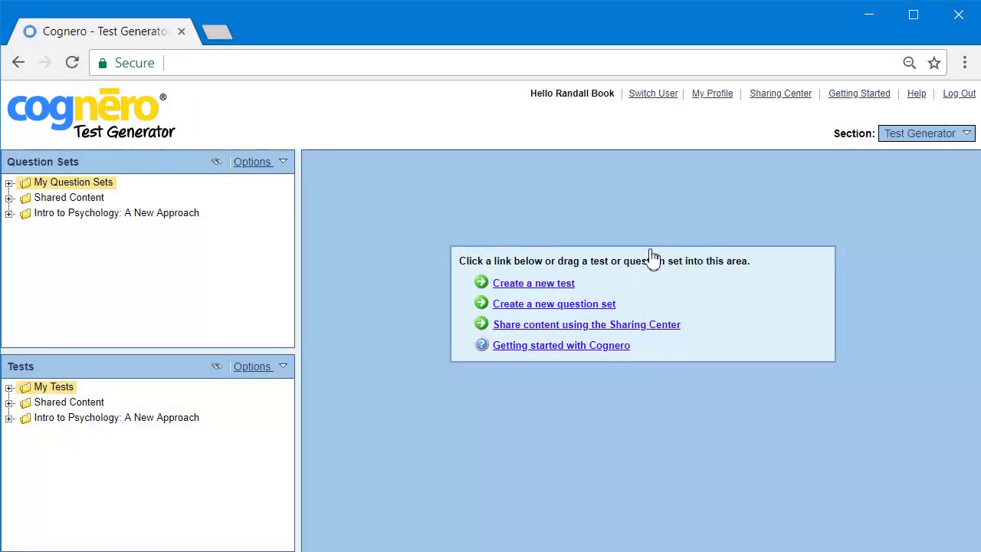
{"action": "left_click", "coordinate": [664, 93]}
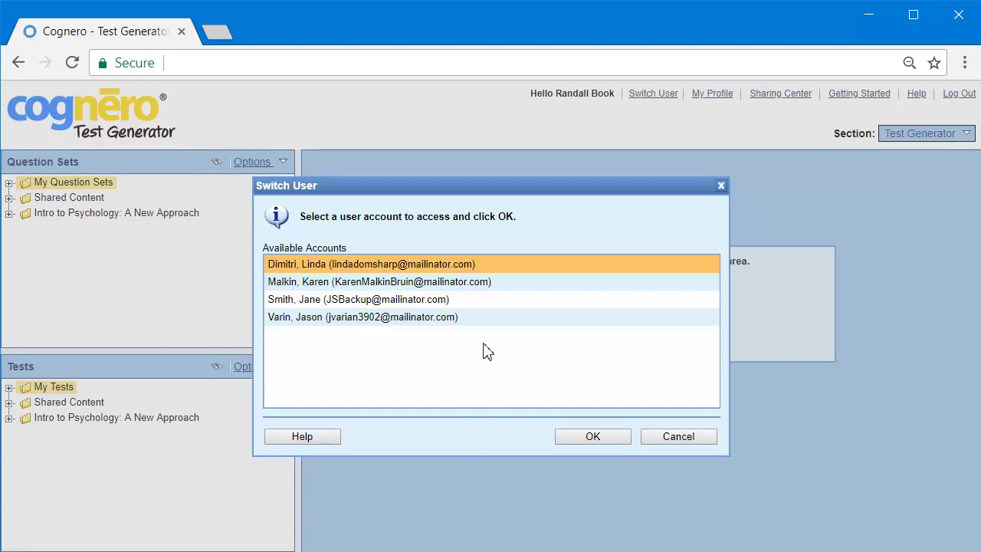
{"action": "left_click", "coordinate": [490, 284]}
{"action": "left_click", "coordinate": [611, 441]}
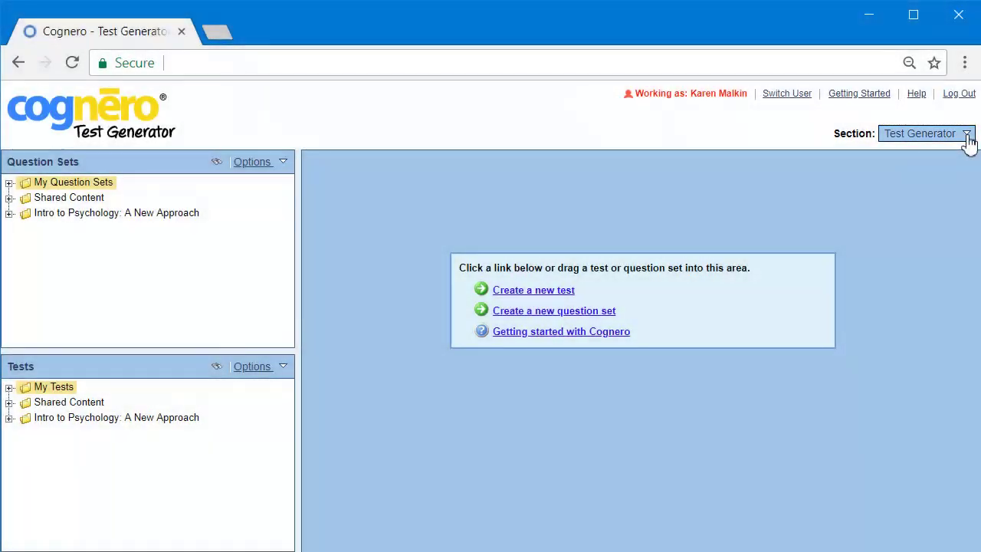
- Go to the Classes and Assignments section and open the PSYCH 101 Sec 1 class
{"action": "left_click", "coordinate": [967, 136]}
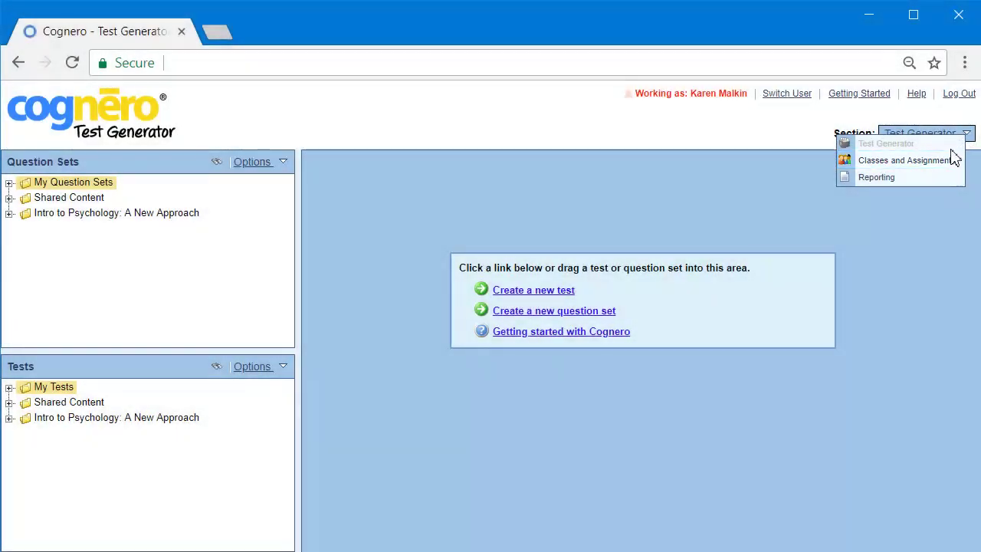
{"action": "left_click", "coordinate": [944, 164]}
{"action": "right_click", "coordinate": [76, 187]}
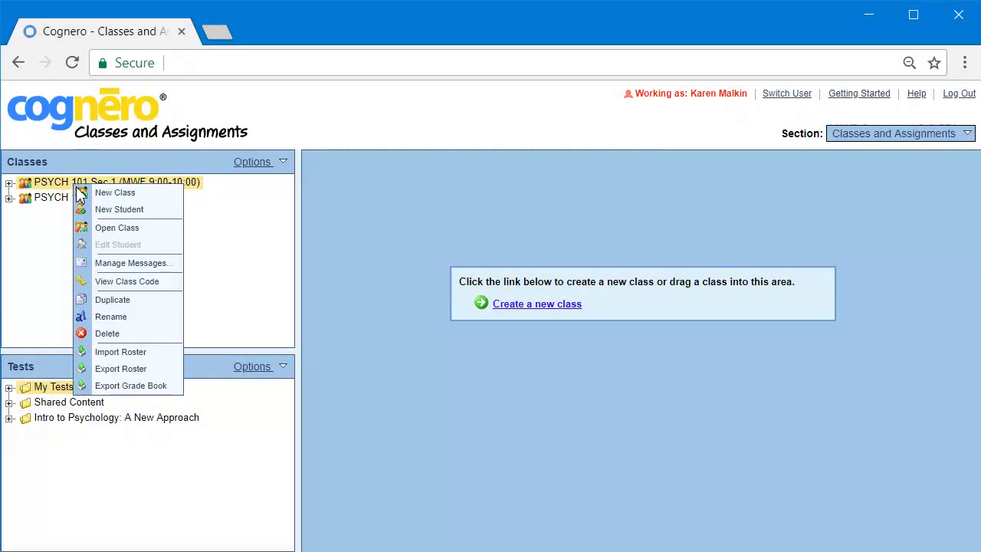
{"action": "left_click", "coordinate": [126, 225]}
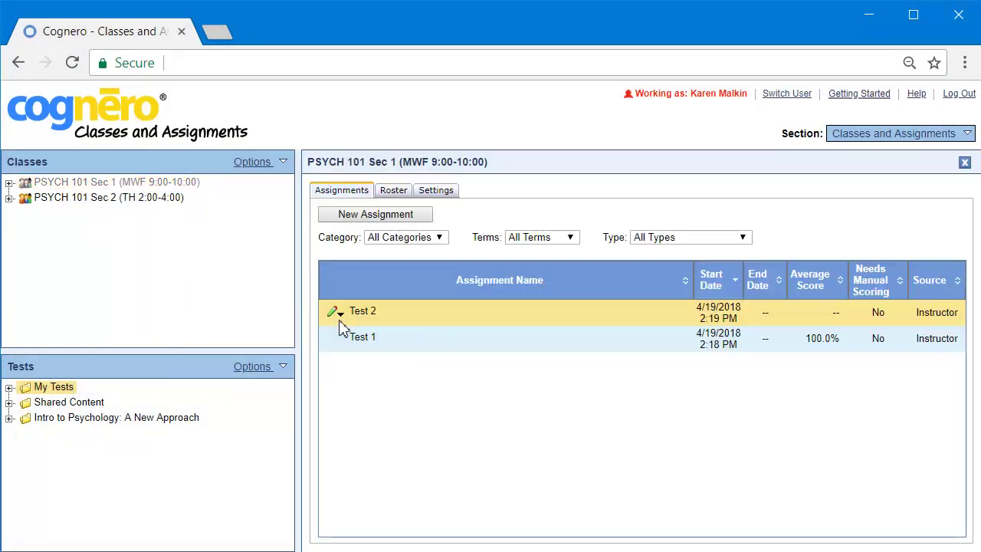
- Review the Test 1 scores in the Edit Scores dialog, then close it
{"action": "left_click", "coordinate": [338, 341]}
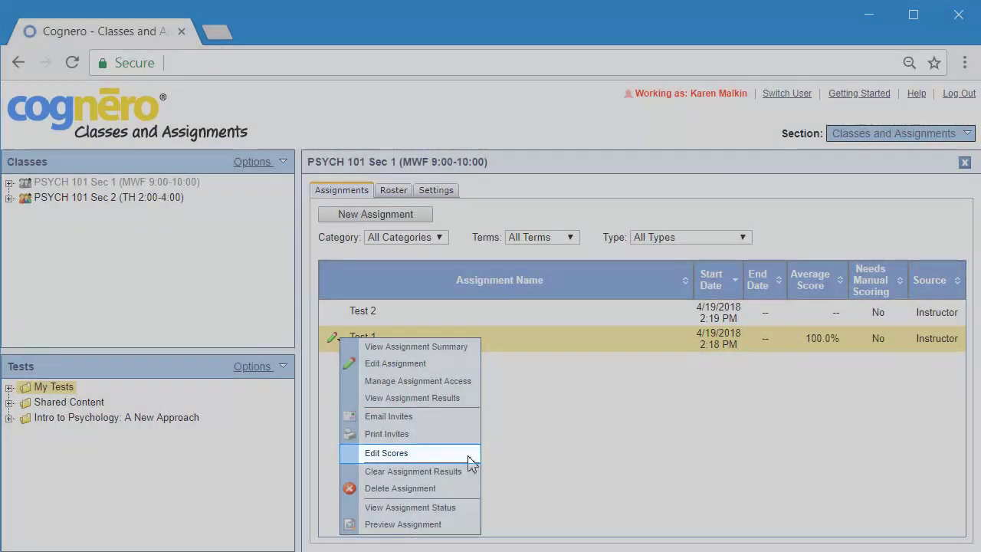
{"action": "left_click", "coordinate": [460, 453]}
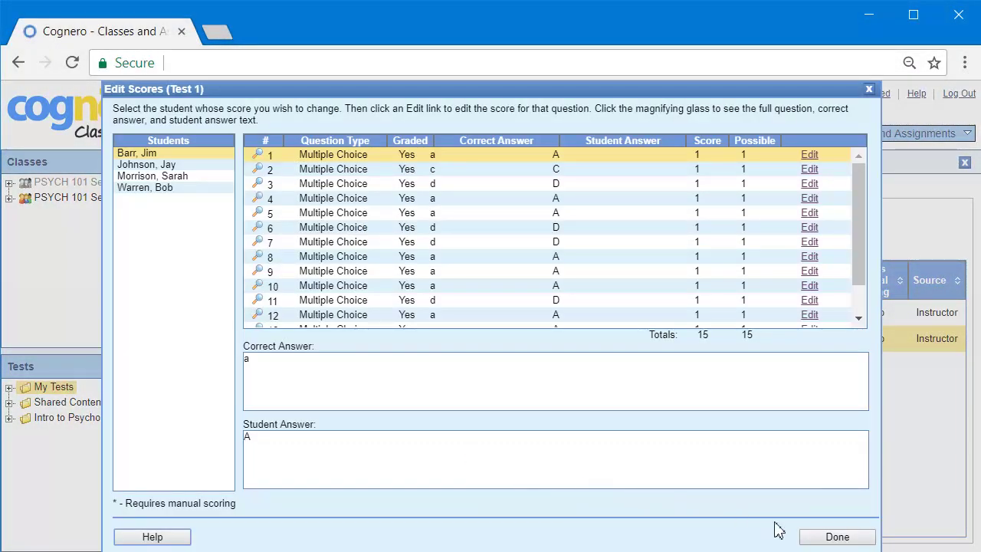
{"action": "left_click", "coordinate": [846, 540]}
{"action": "left_click", "coordinate": [966, 133]}
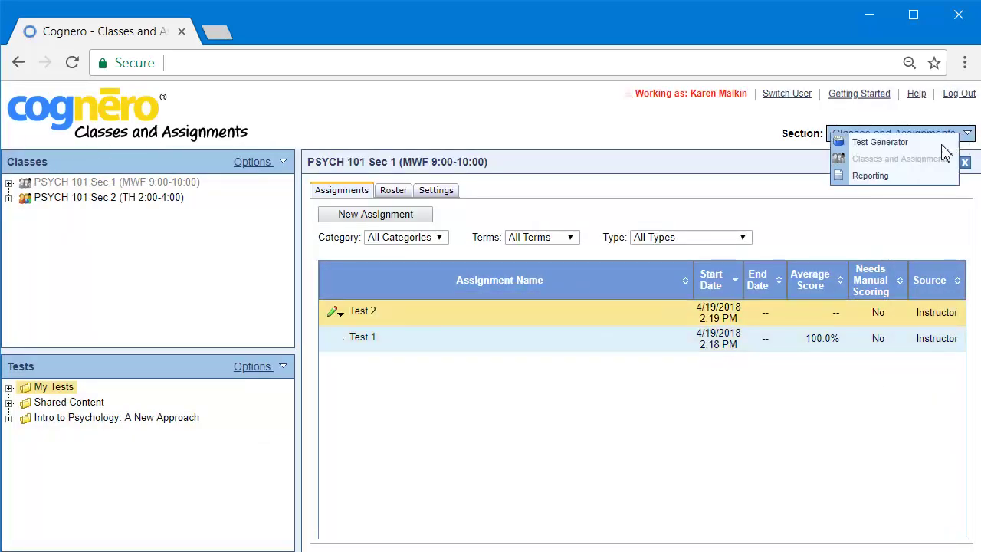
- In Reporting, generate Class Grade Book Reports for PSYCH 101 Sec 1 and Sec 2
{"action": "left_click", "coordinate": [873, 176]}
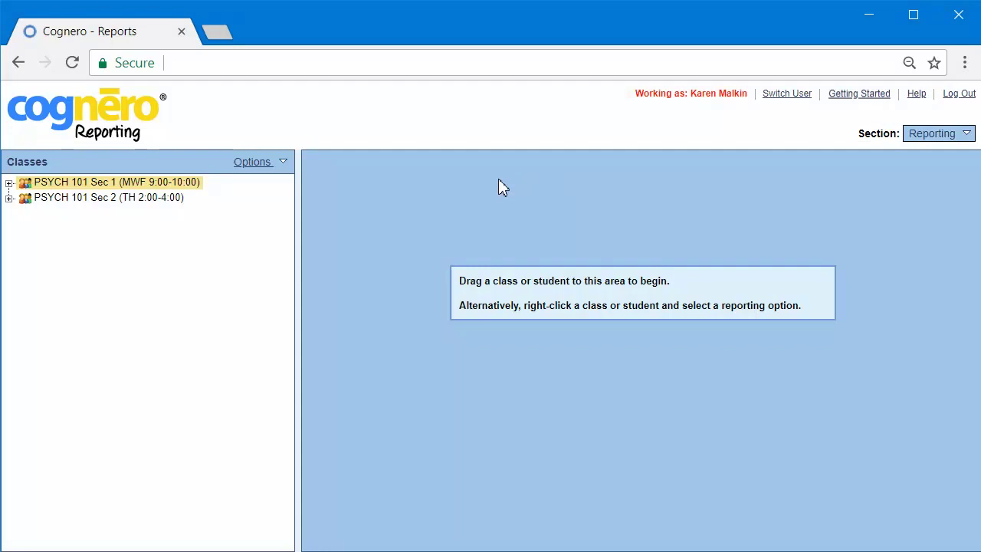
{"action": "right_click", "coordinate": [192, 184]}
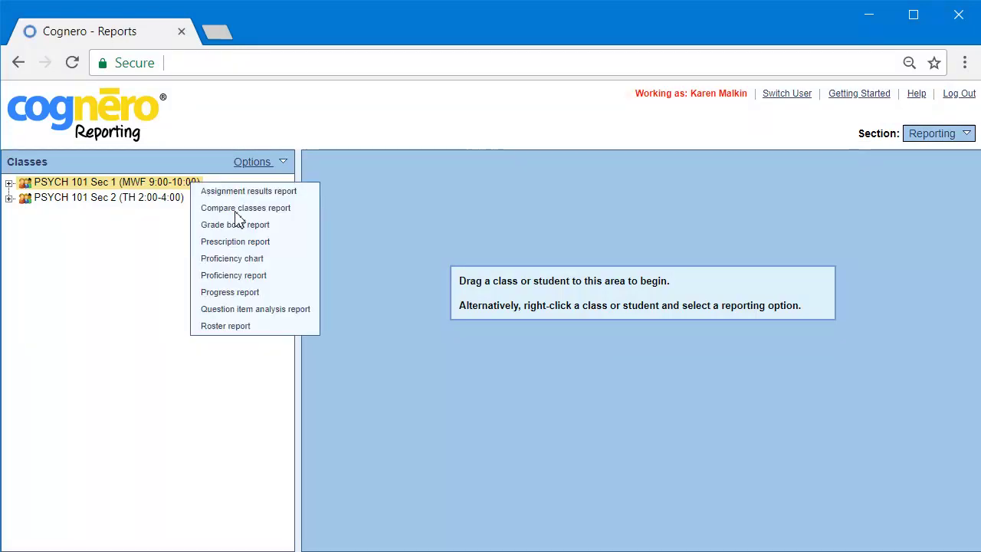
{"action": "left_click", "coordinate": [261, 226]}
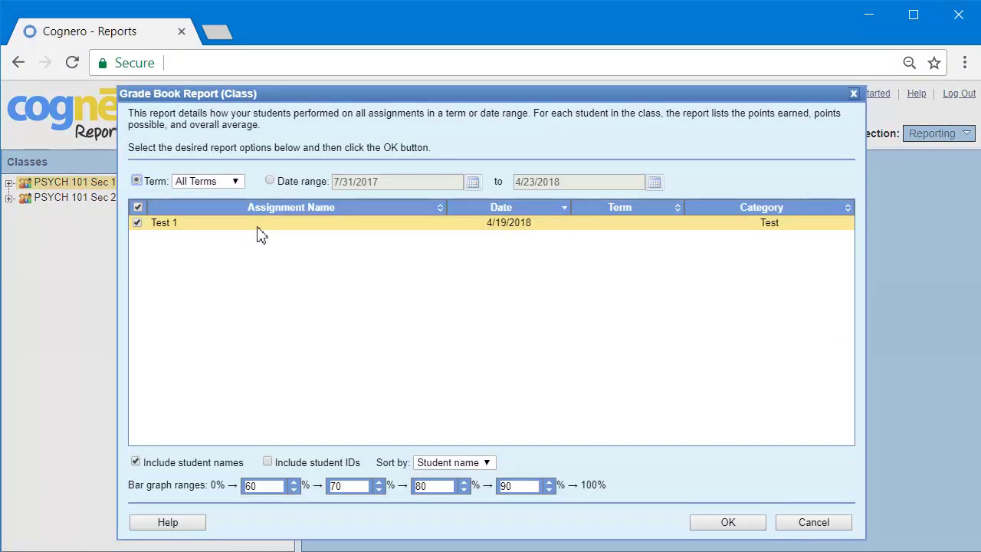
{"action": "left_click", "coordinate": [743, 527]}
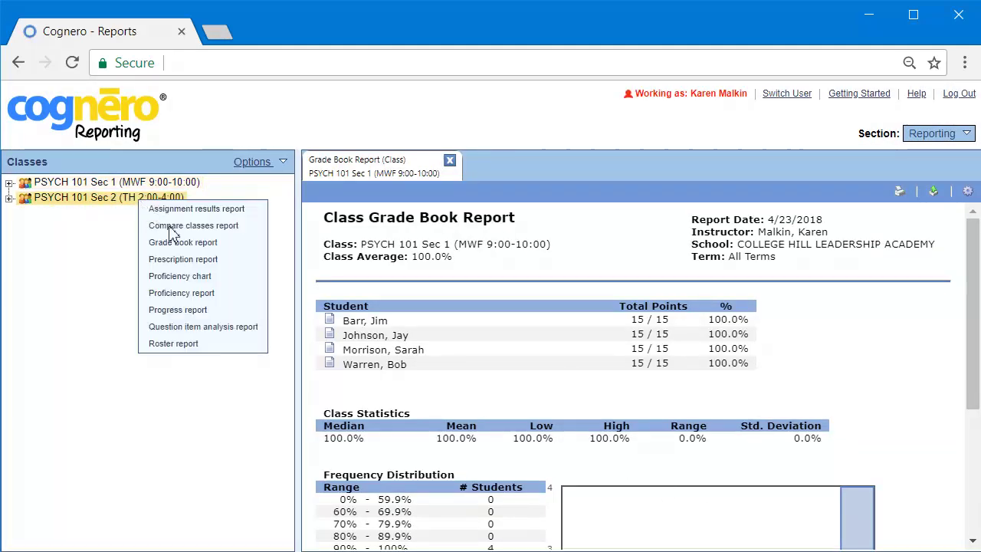
{"action": "left_click", "coordinate": [184, 242]}
{"action": "left_click", "coordinate": [734, 527]}
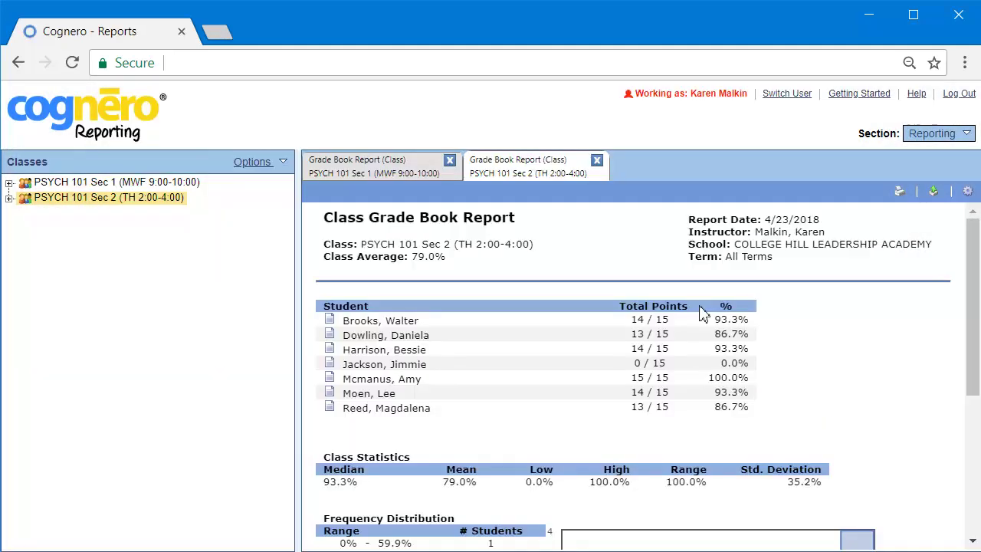
- Switch to the third account listed under Available Accounts
{"action": "left_click", "coordinate": [798, 99]}
{"action": "left_click", "coordinate": [357, 258]}
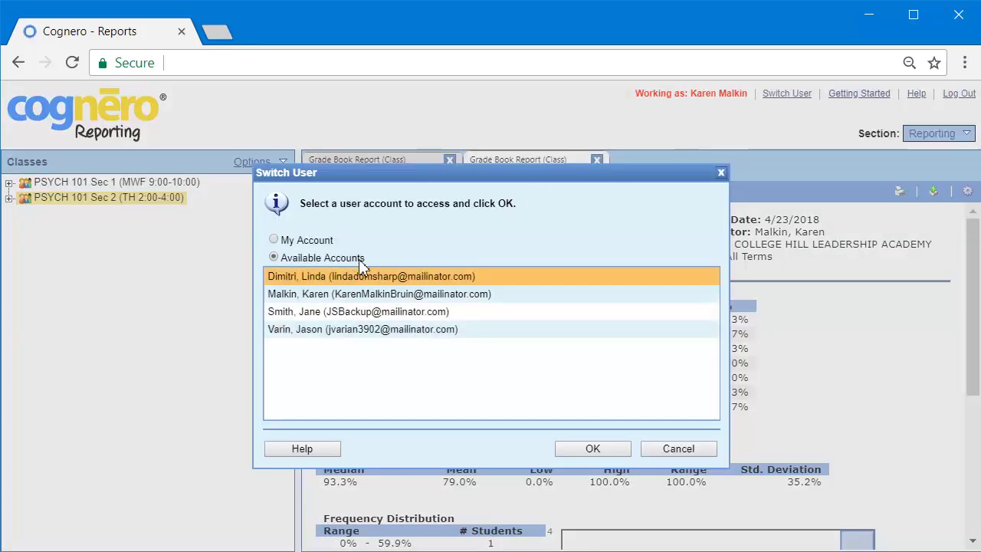
{"action": "left_click", "coordinate": [426, 312]}
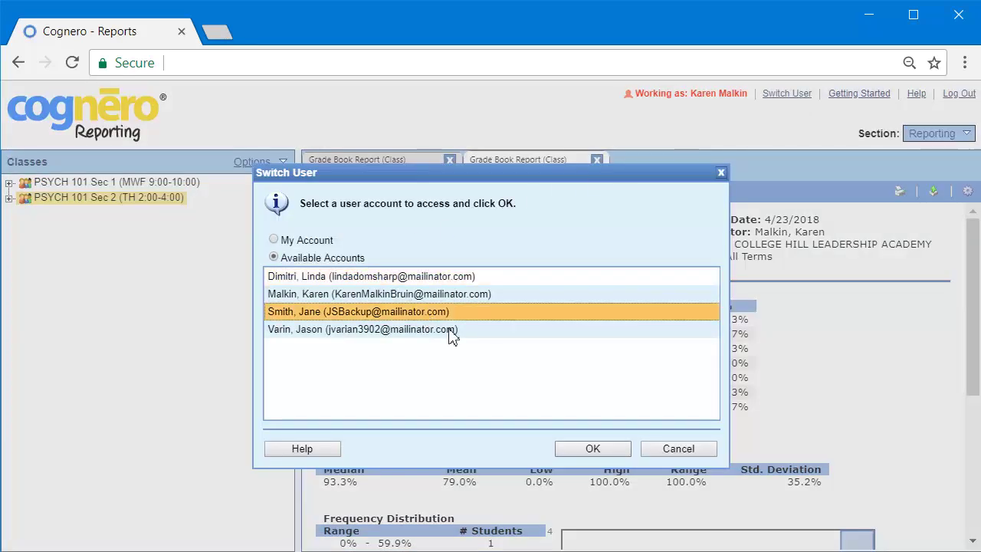
{"action": "left_click", "coordinate": [618, 451]}
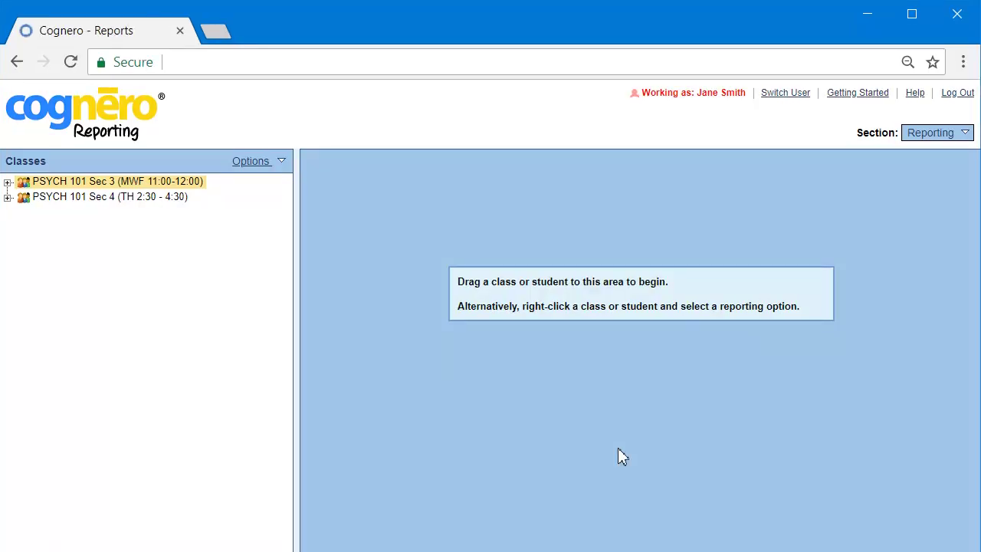
- Generate the PSYCH 101 Sec 3 grade book report, showing a 73.3% class average
{"action": "right_click", "coordinate": [201, 187]}
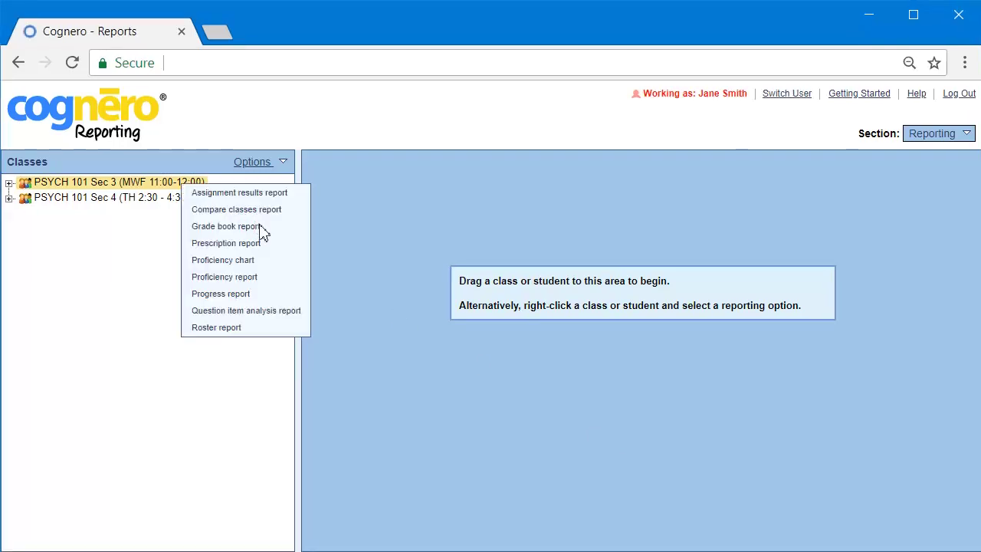
{"action": "left_click", "coordinate": [268, 227]}
{"action": "left_click", "coordinate": [749, 526]}
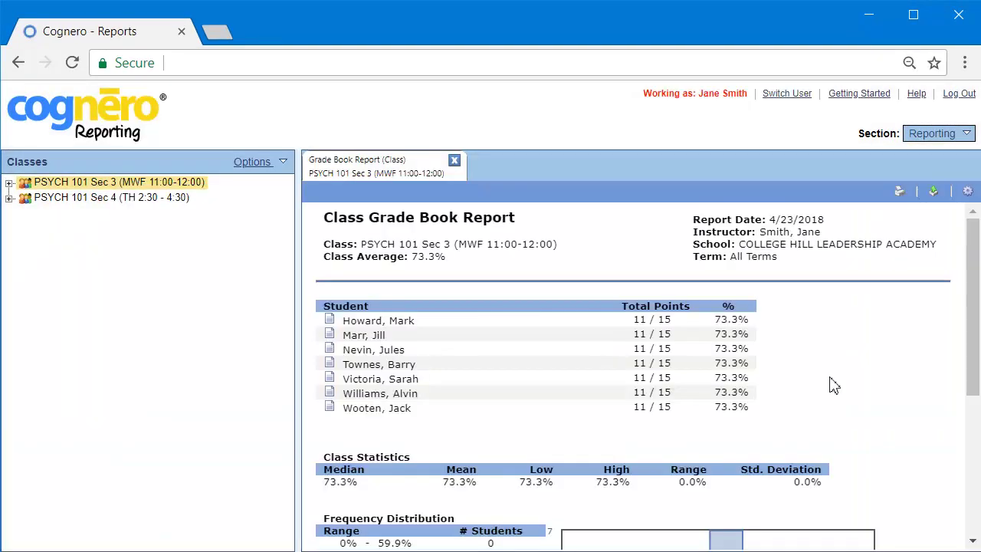
{"action": "scroll", "coordinate": [834, 385], "scroll_direction": "down", "scroll_amount": 3}
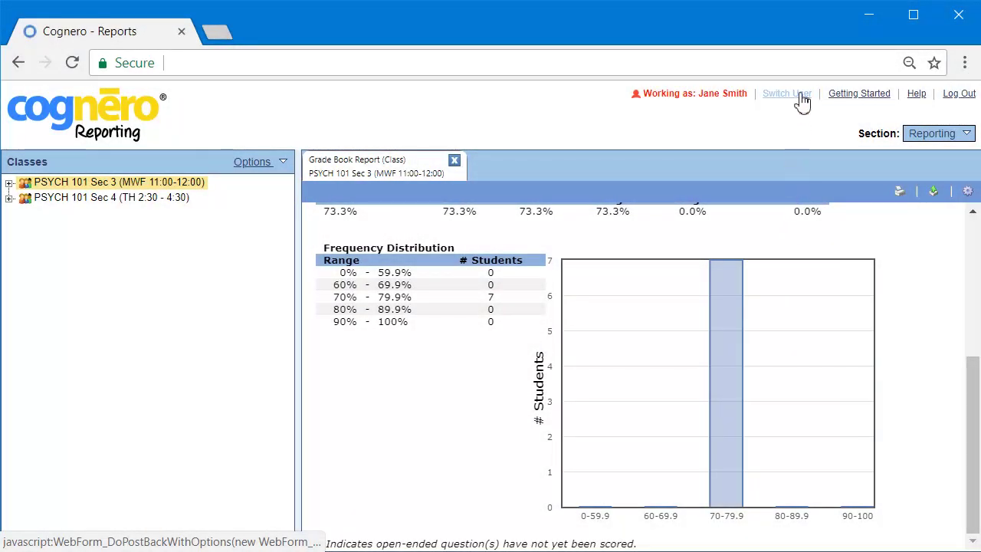
- Return to My Account and view the profile's Access tab listing the granted colleague
{"action": "left_click", "coordinate": [787, 93]}
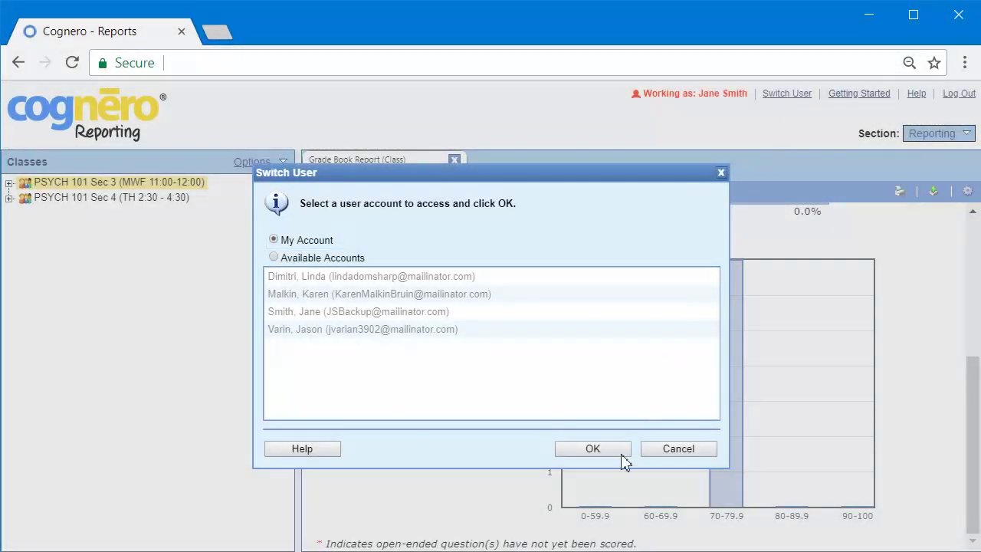
{"action": "left_click", "coordinate": [620, 455]}
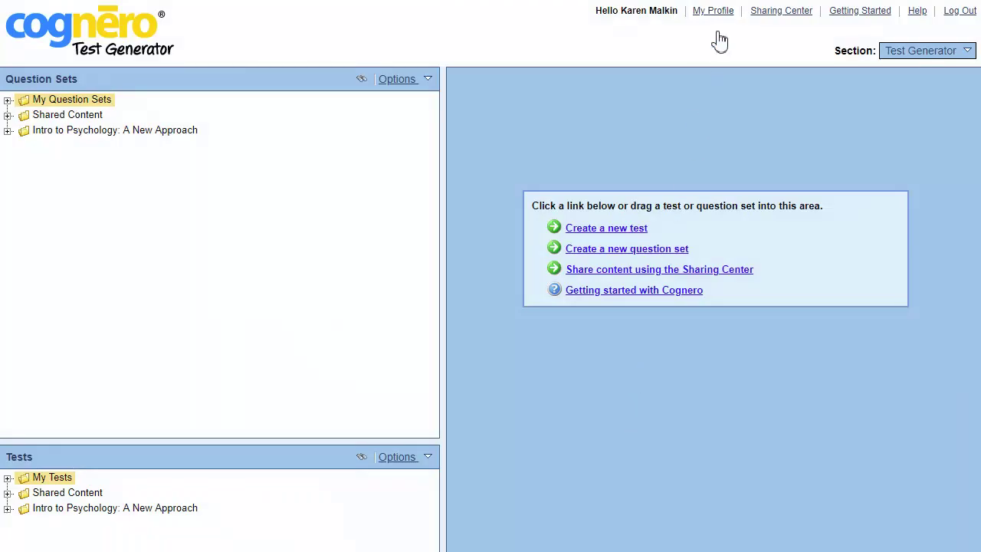
{"action": "left_click", "coordinate": [723, 14]}
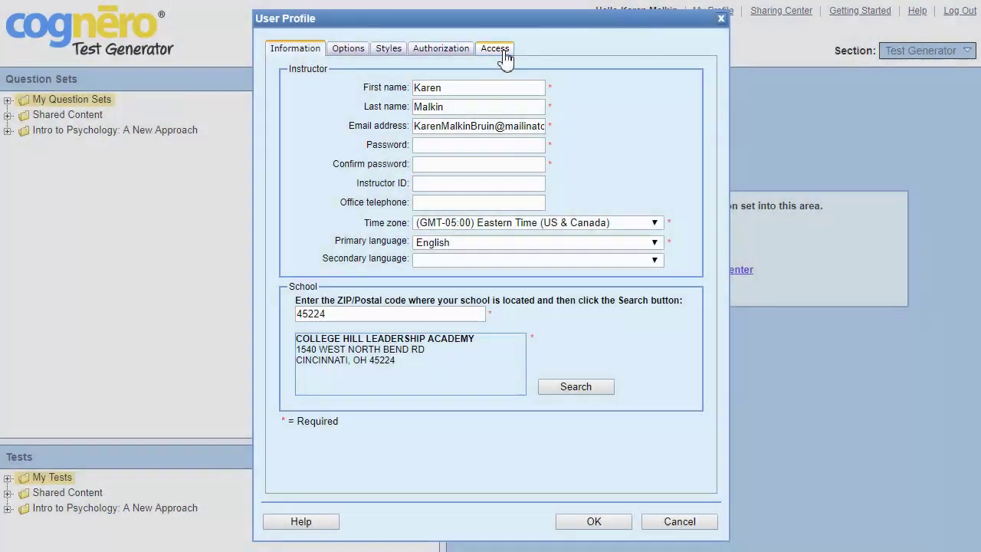
{"action": "left_click", "coordinate": [495, 51]}
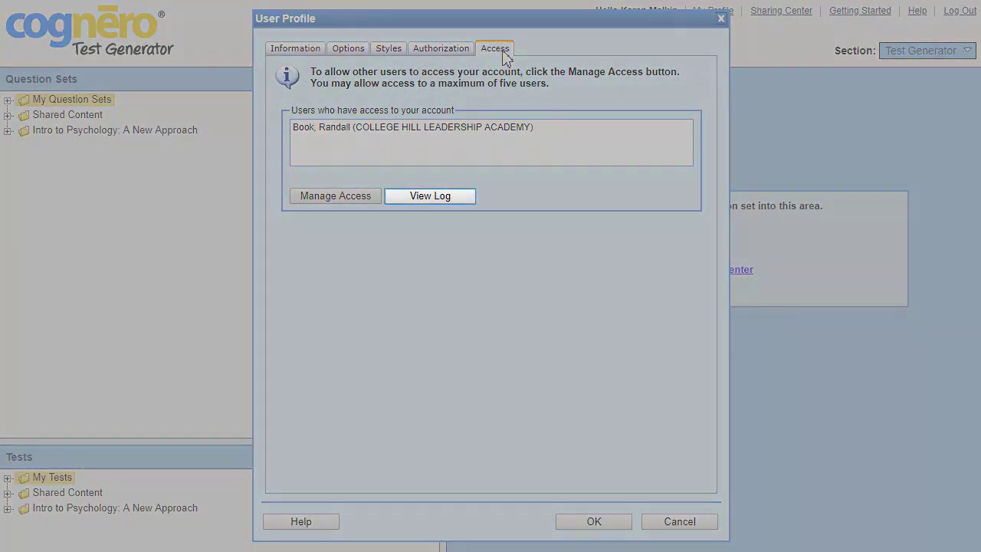